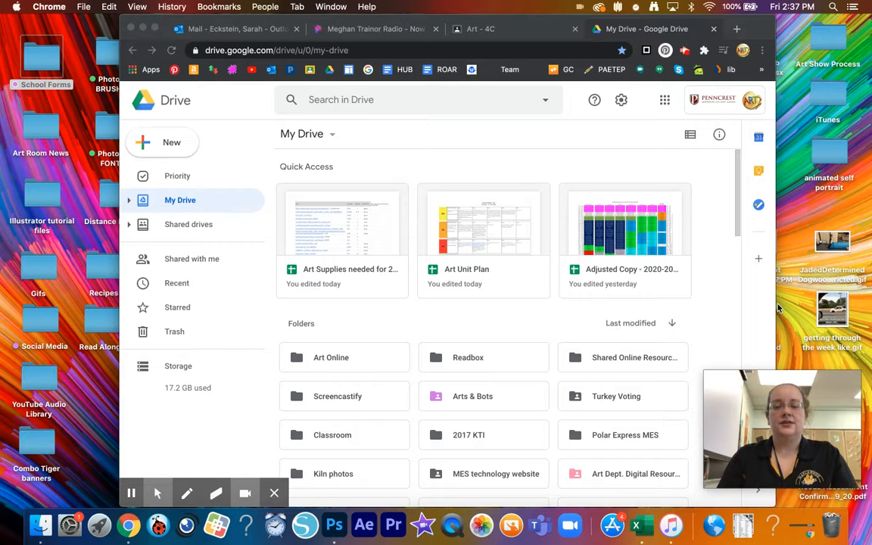
Create a new blank Google Docs document in My Drive
click(621, 33)
click(154, 142)
click(294, 226)
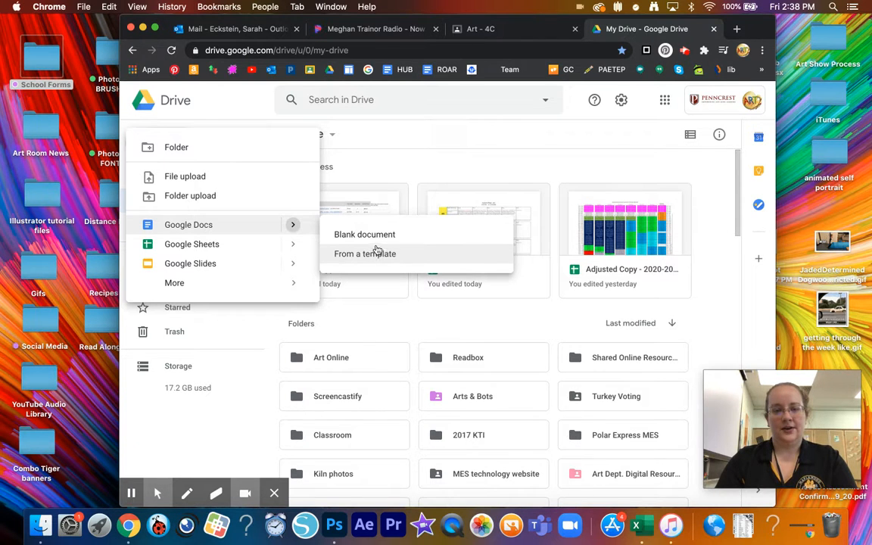
click(375, 236)
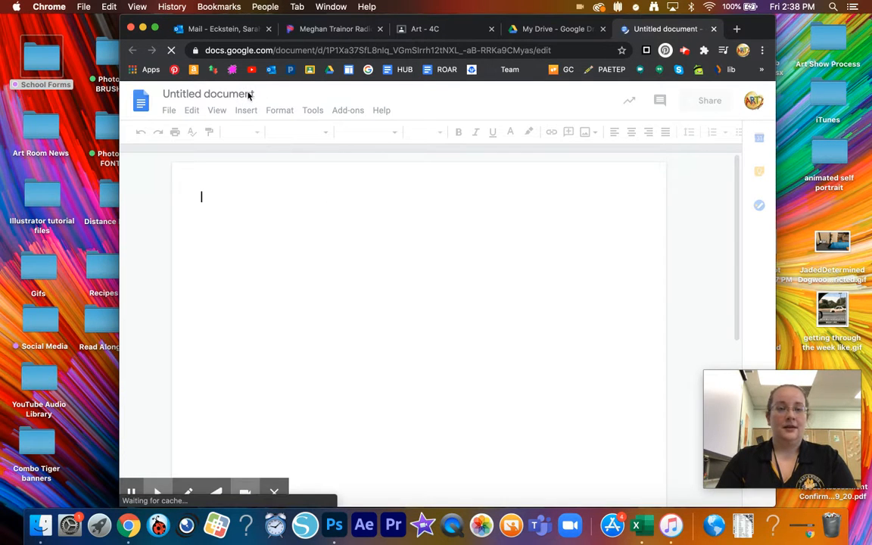
Rename the untitled document as "Reading Notebook" and view its sharing options without changing them
click(254, 94)
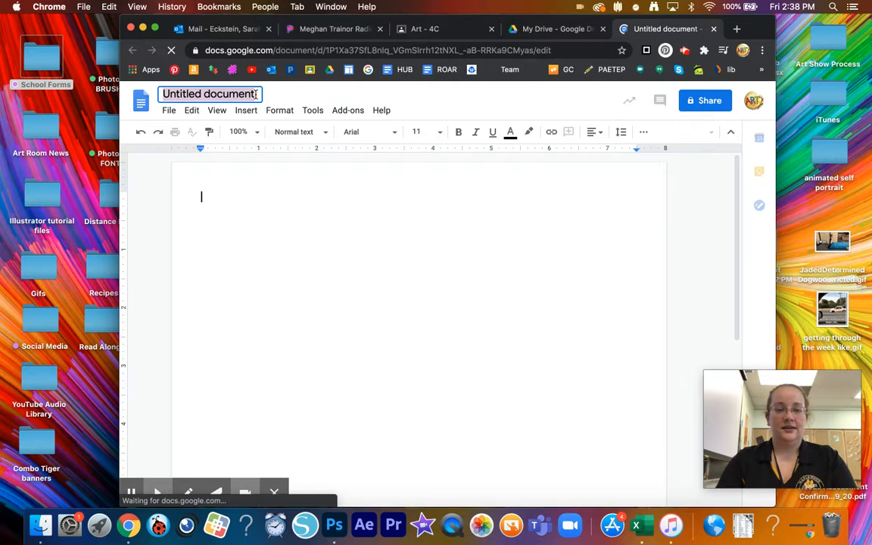
text(S)
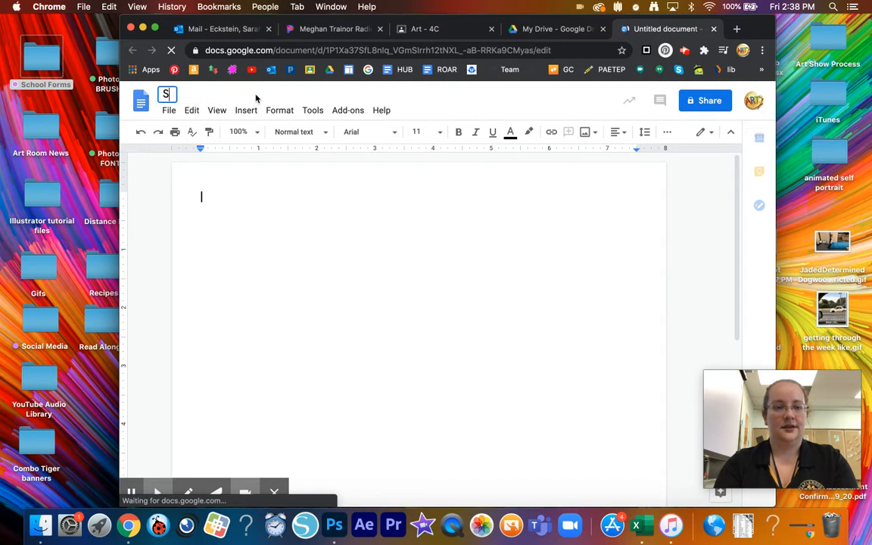
key(BackSpace)
text(Reading)
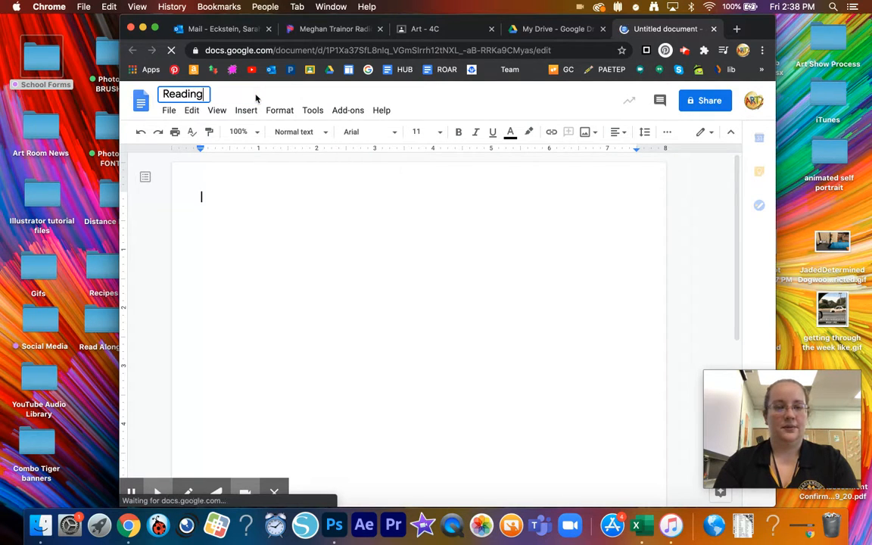
text( Notebook)
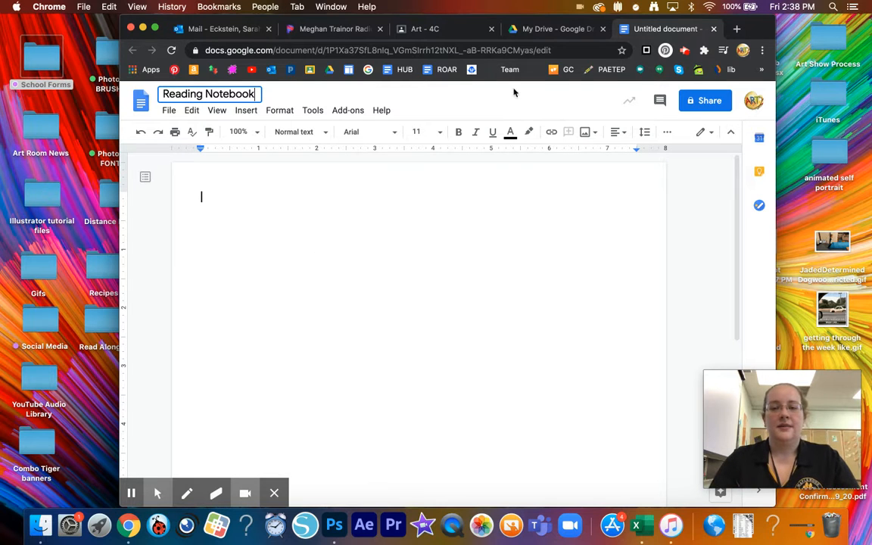
click(696, 104)
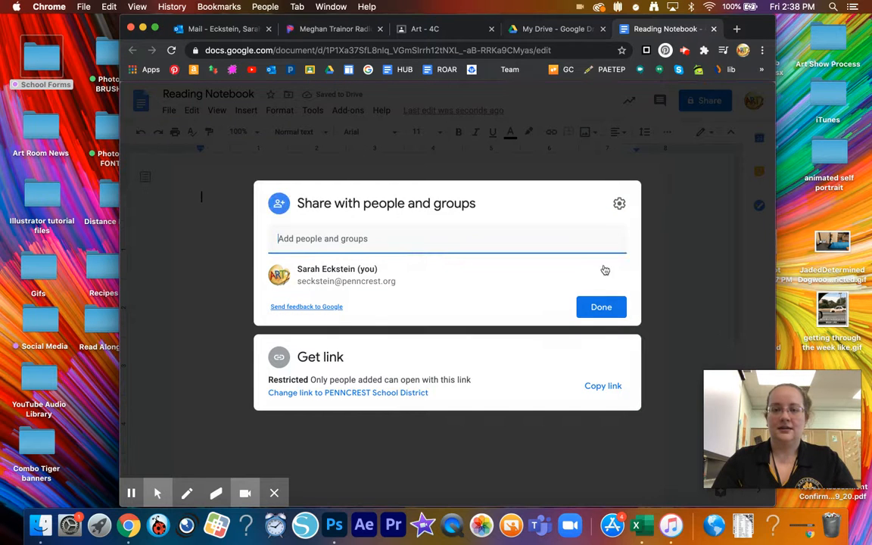
click(220, 338)
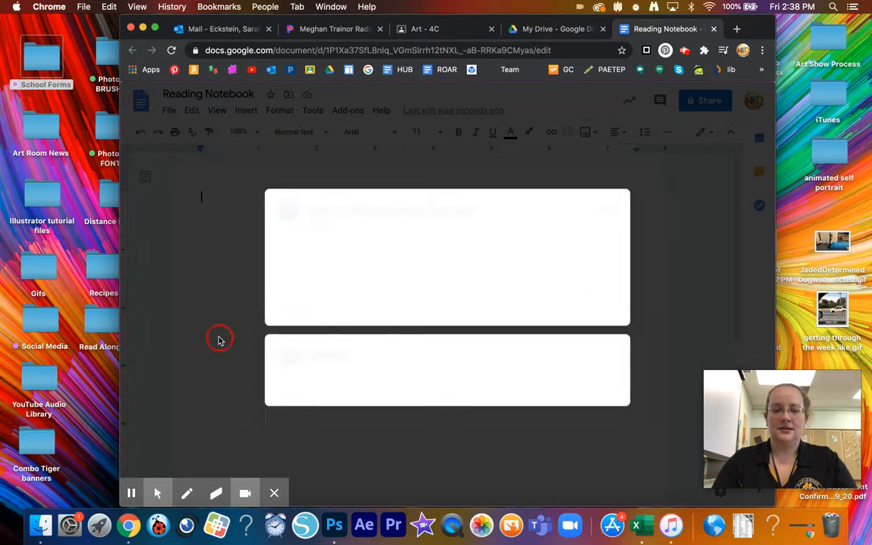
Switch to the Art - 4C class in Google Classroom and start a classwork assignment titled "Reading Notebook"
click(432, 32)
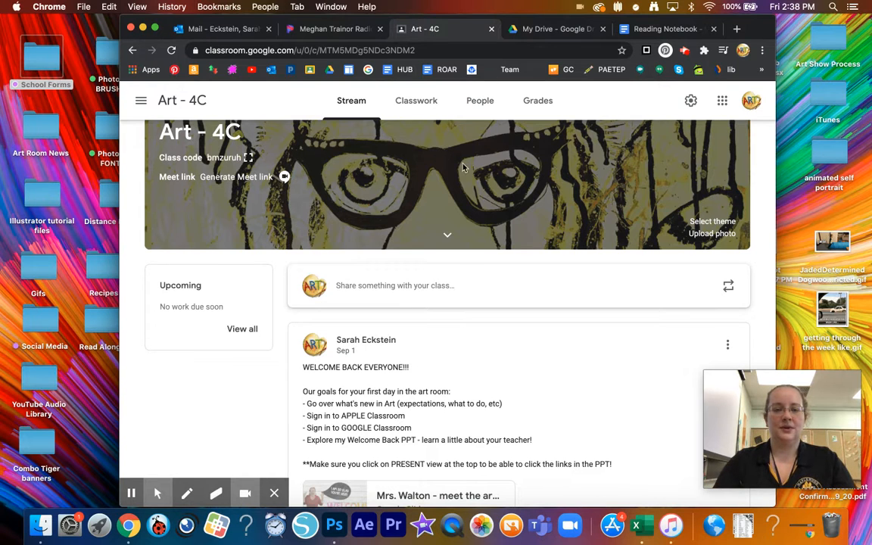
scroll(400, 415, down, 3)
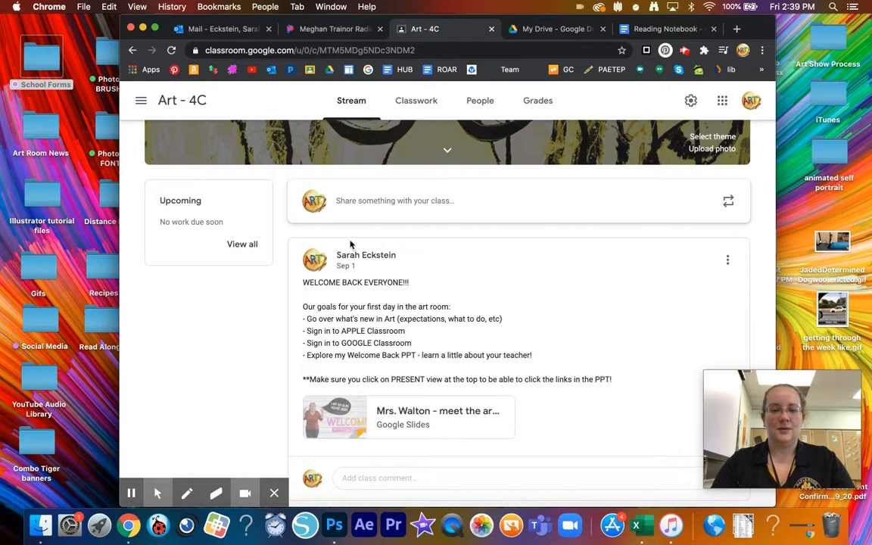
click(417, 111)
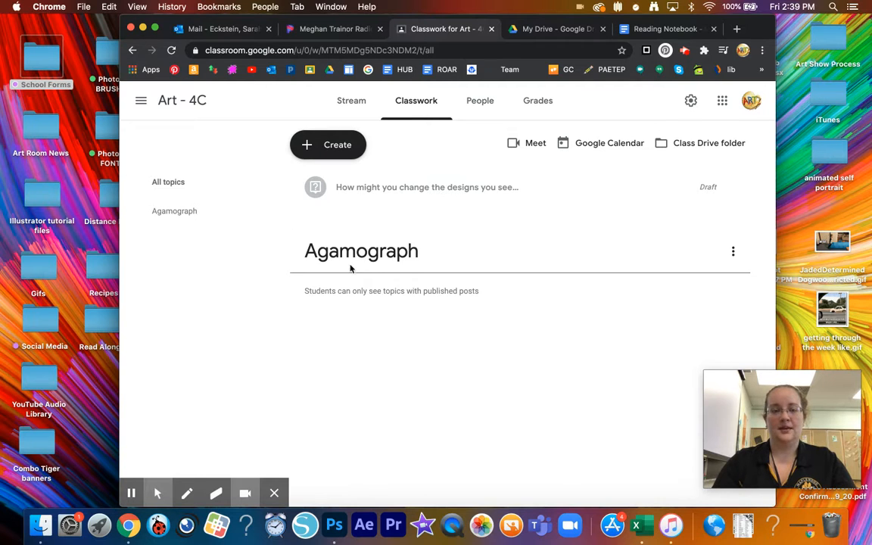
click(321, 149)
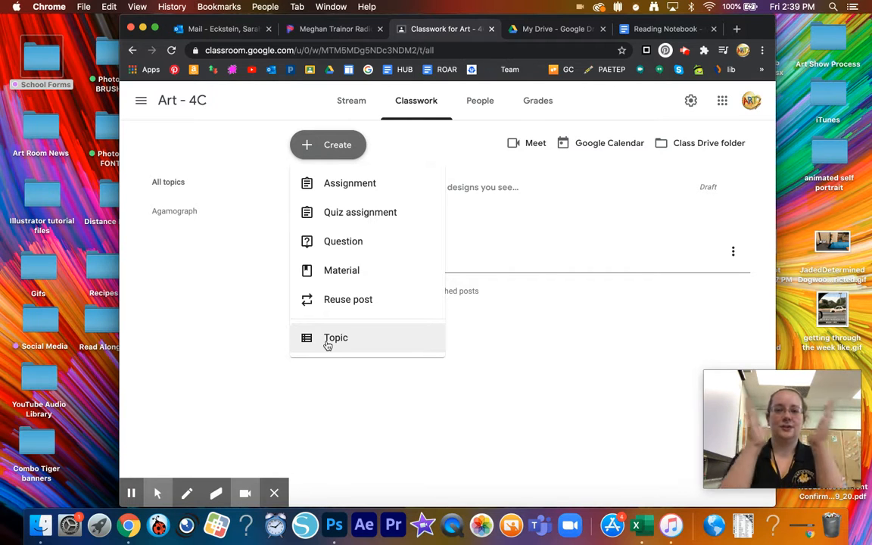
click(355, 191)
click(219, 153)
text(Re)
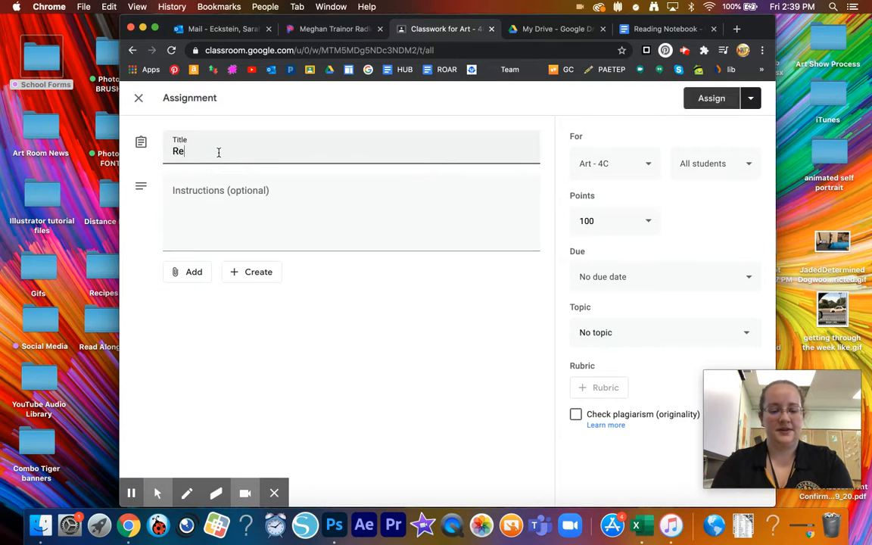
text(ading Notebook)
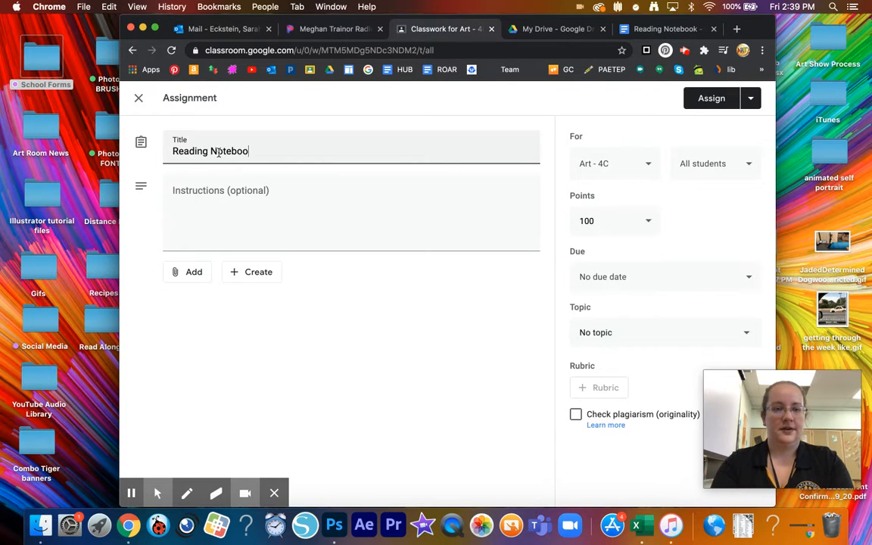
click(199, 212)
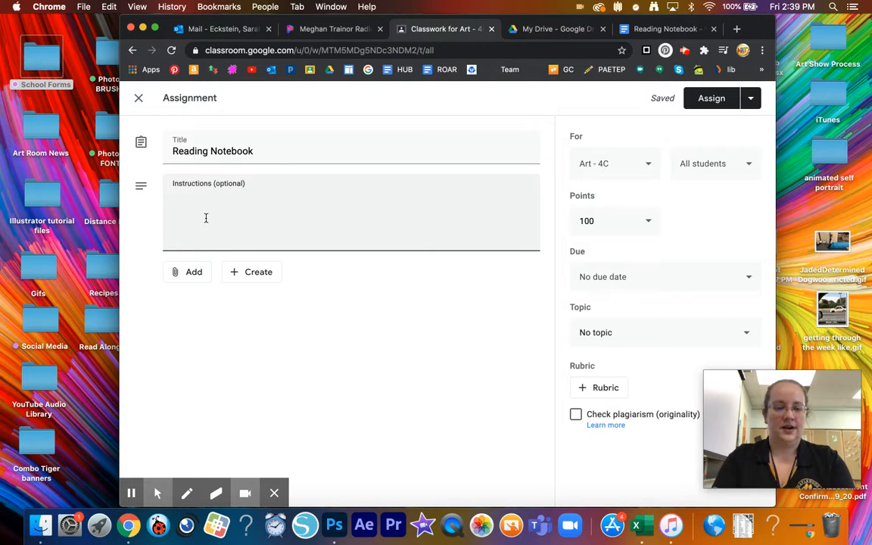
Attach the Reading Notebook document from Google Drive to the assignment
click(196, 272)
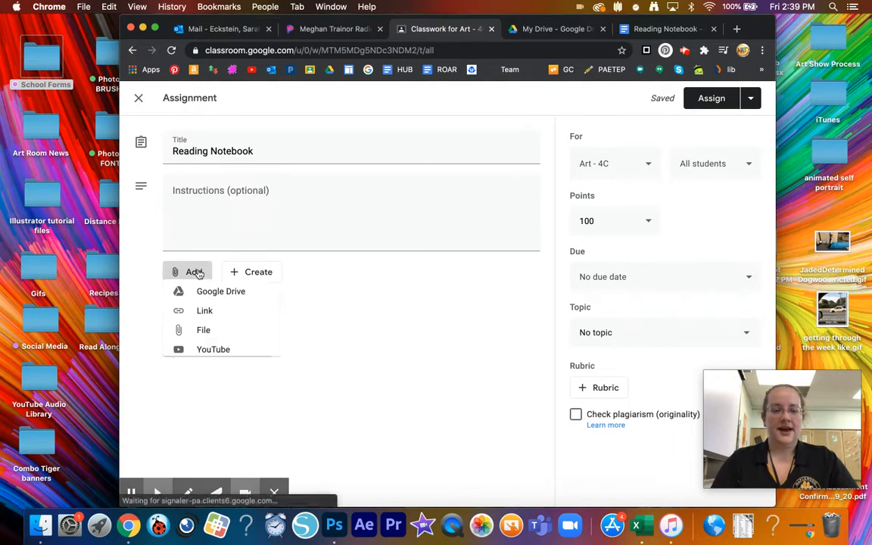
click(237, 296)
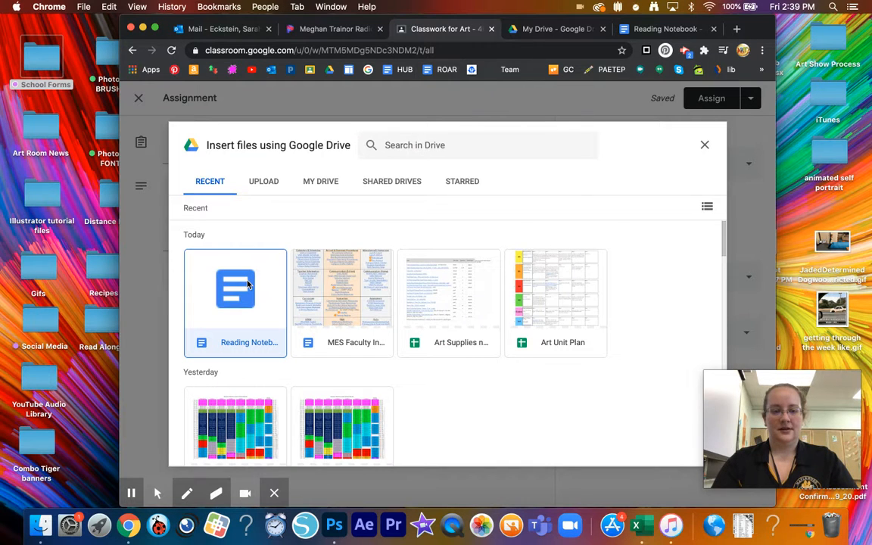
click(247, 283)
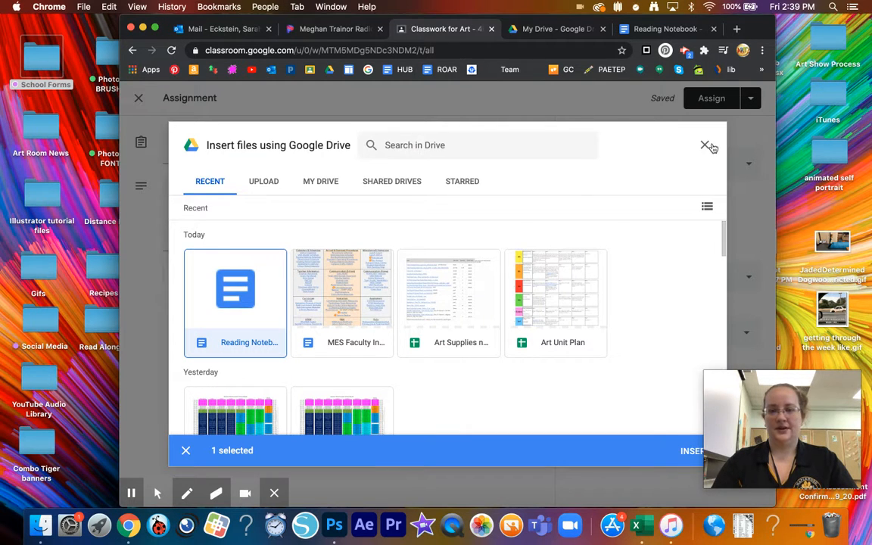
scroll(647, 356, down, 1)
click(693, 452)
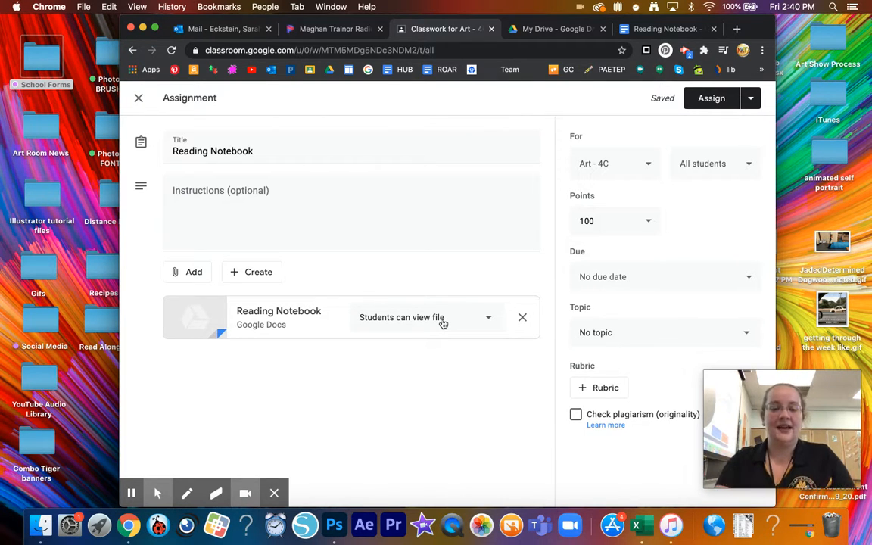
Set the attached document to make a copy for each student and assign it to the class
click(486, 325)
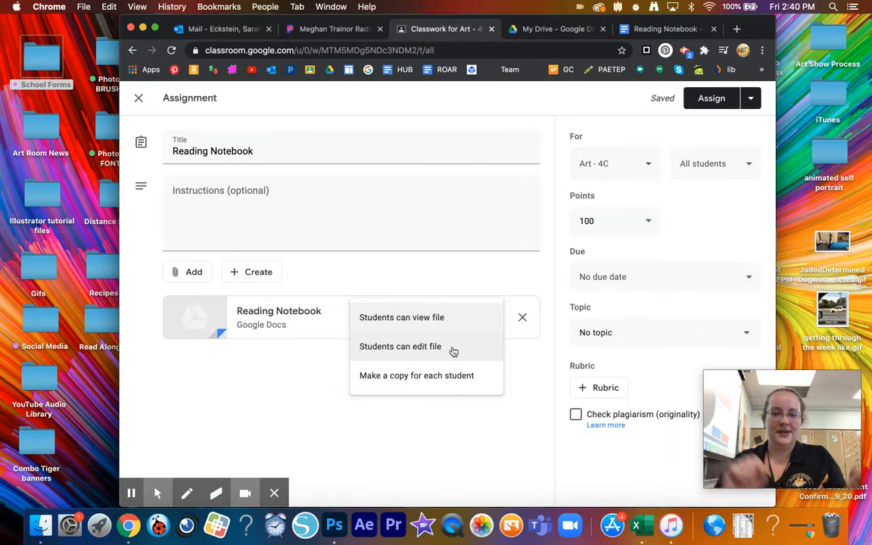
click(421, 376)
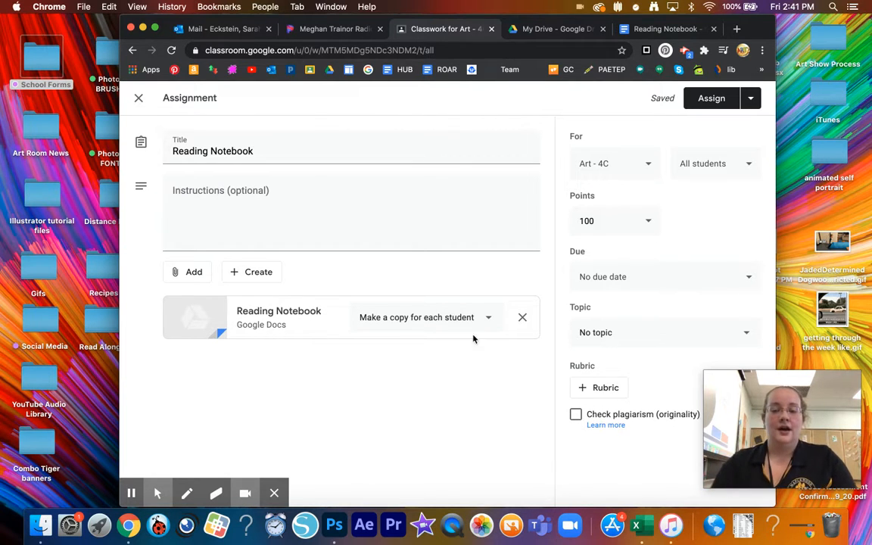
click(704, 106)
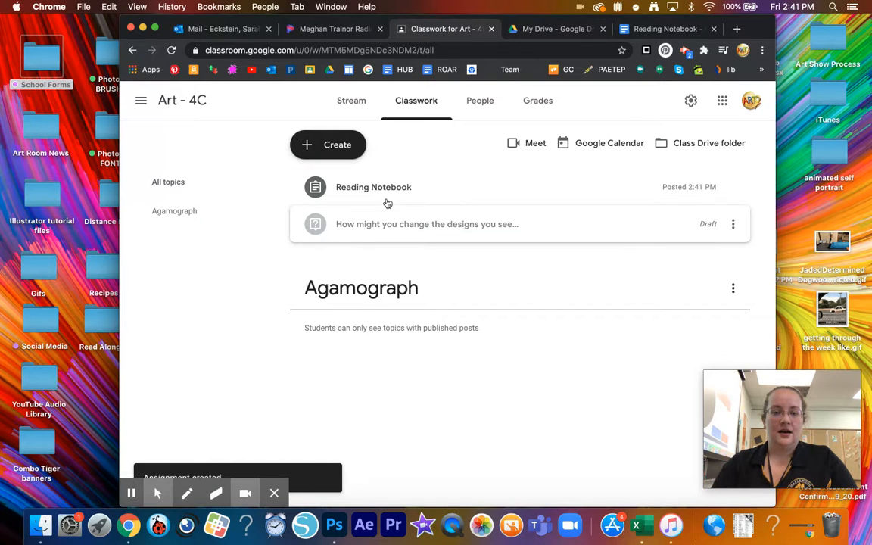
Move the Reading Notebook assignment under the Agamograph topic and expand its details
click(512, 185)
drag(513, 186, 424, 292)
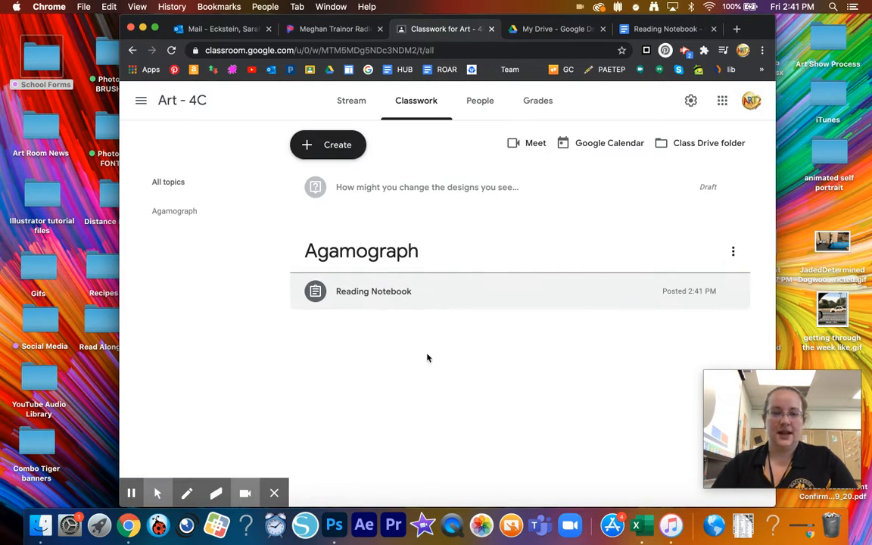
click(383, 300)
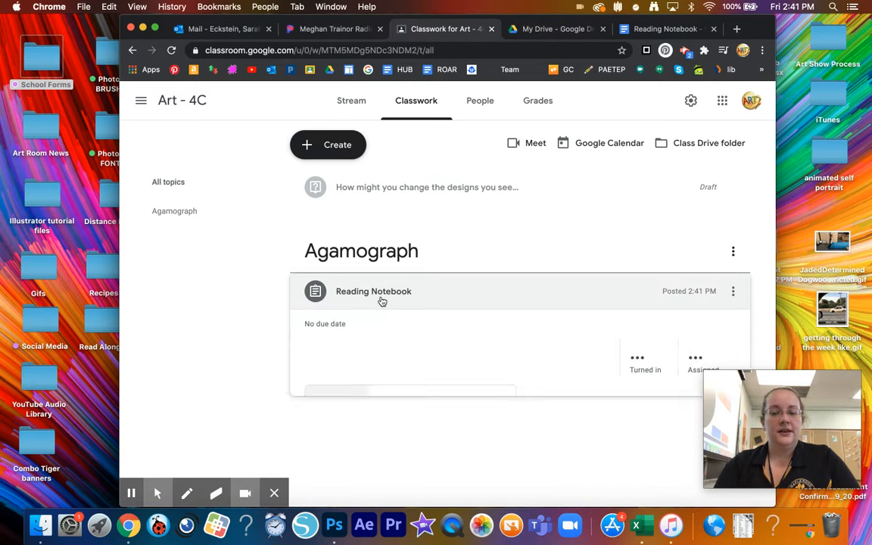
scroll(408, 356, down, 1)
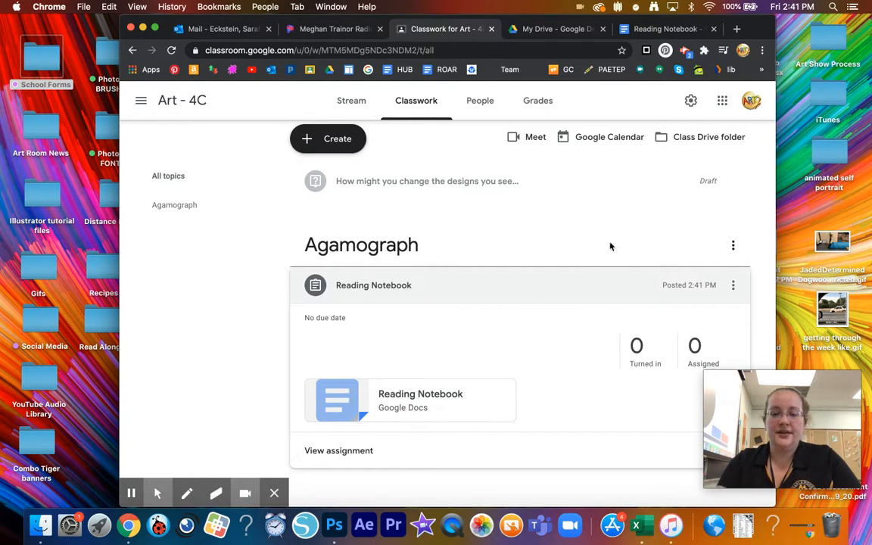
mouse_move(583, 286)
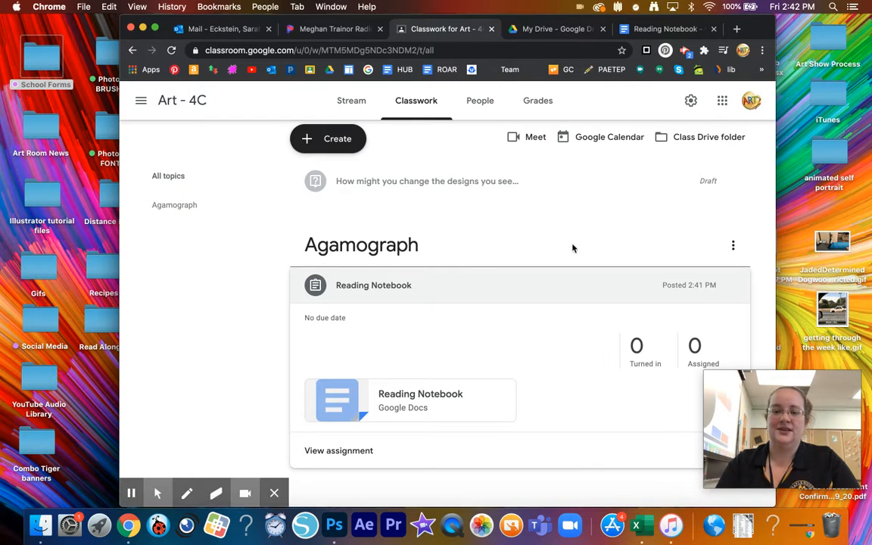
Delete the Reading Notebook assignment from the class and start a new blank assignment
click(733, 285)
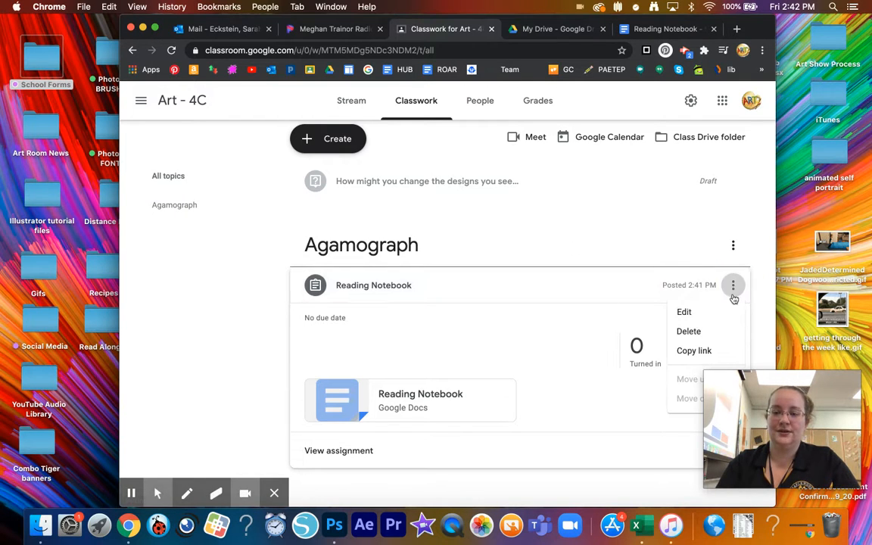
click(690, 331)
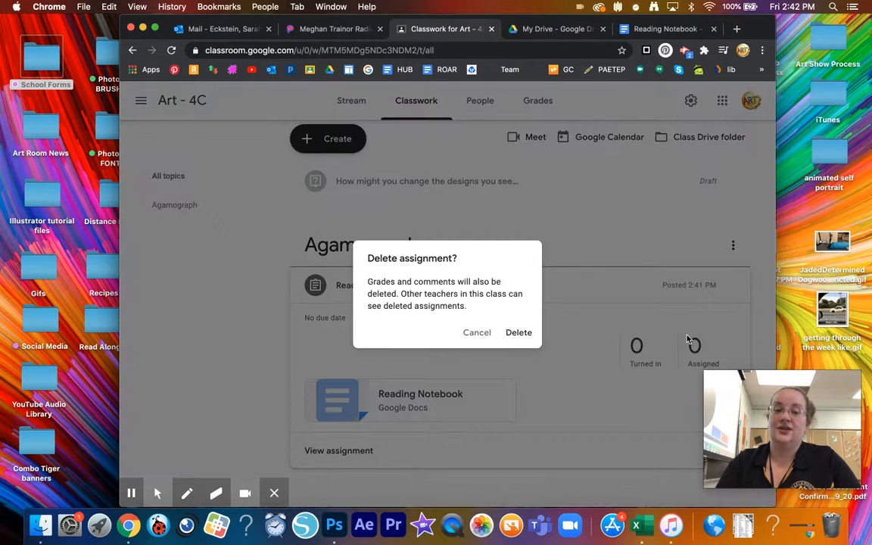
click(520, 332)
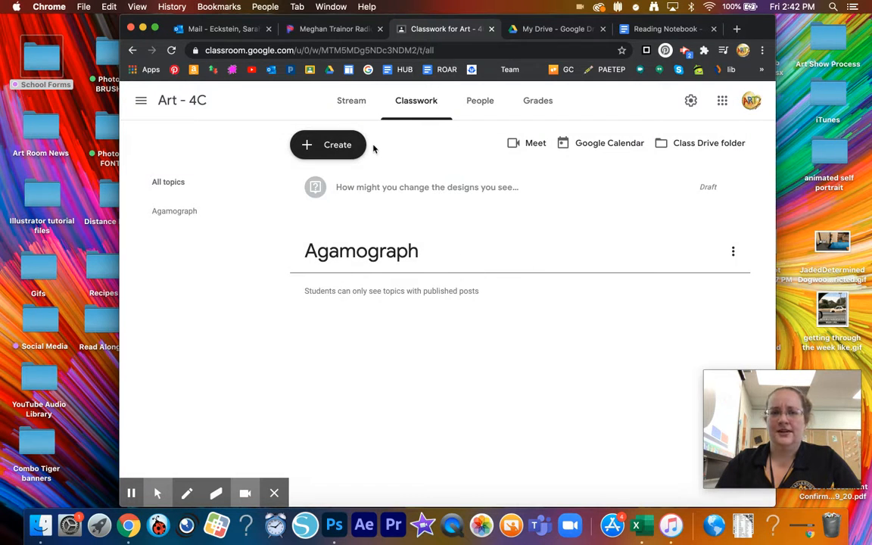
click(341, 149)
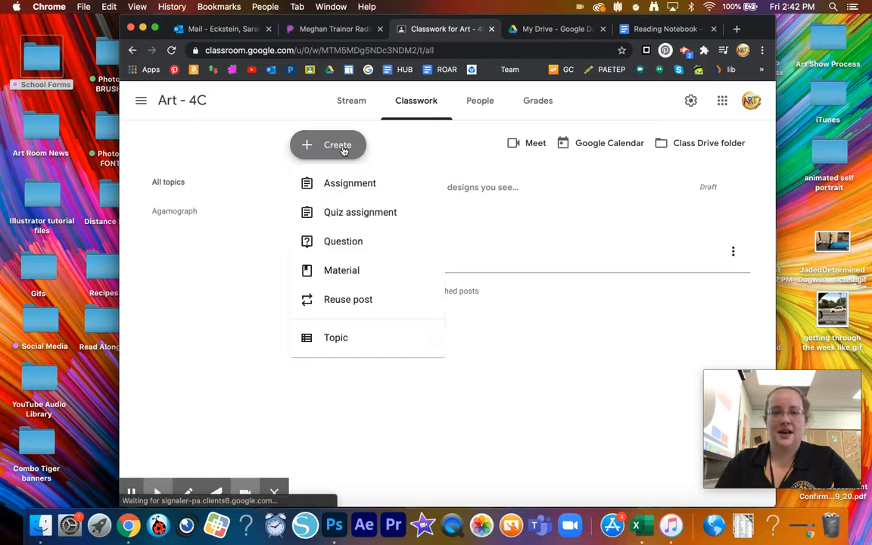
click(364, 185)
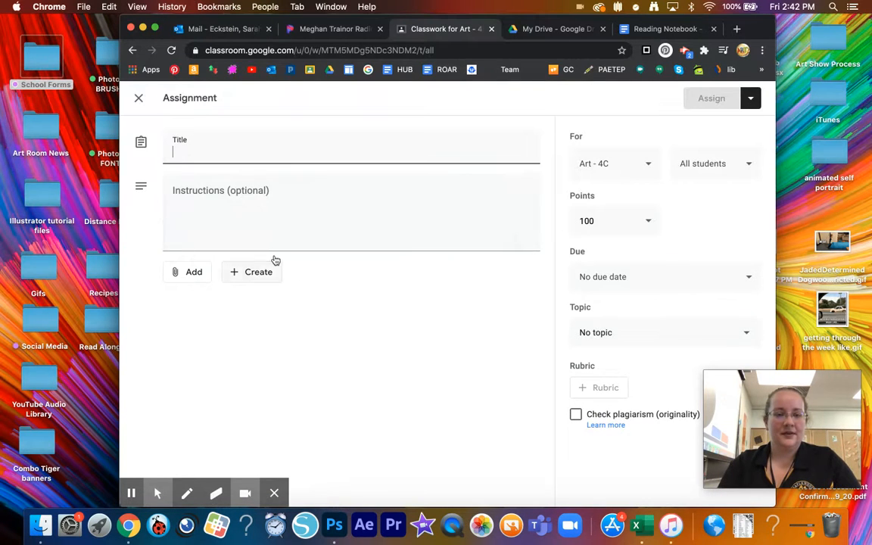
Switch to Google Drive, create a new Google Slides presentation and enter "Reading Journal" as the first slide's title
click(547, 30)
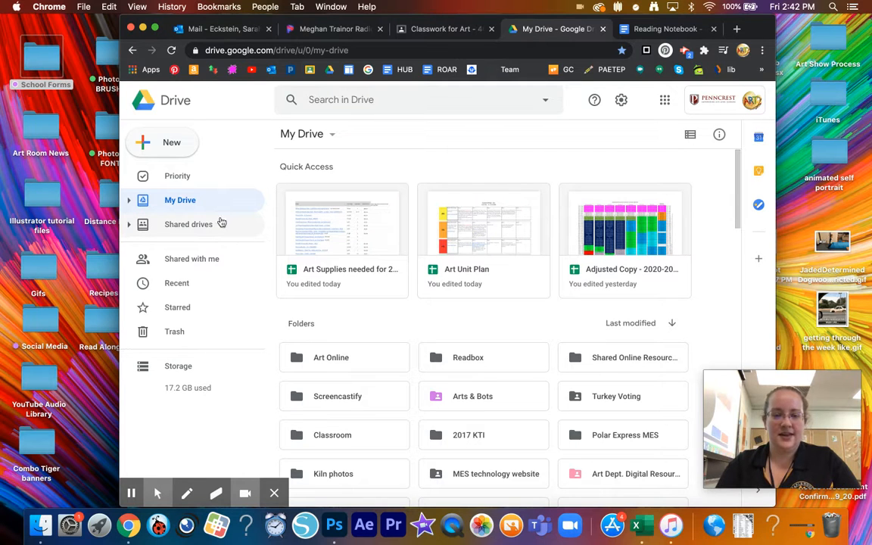
click(165, 141)
click(215, 263)
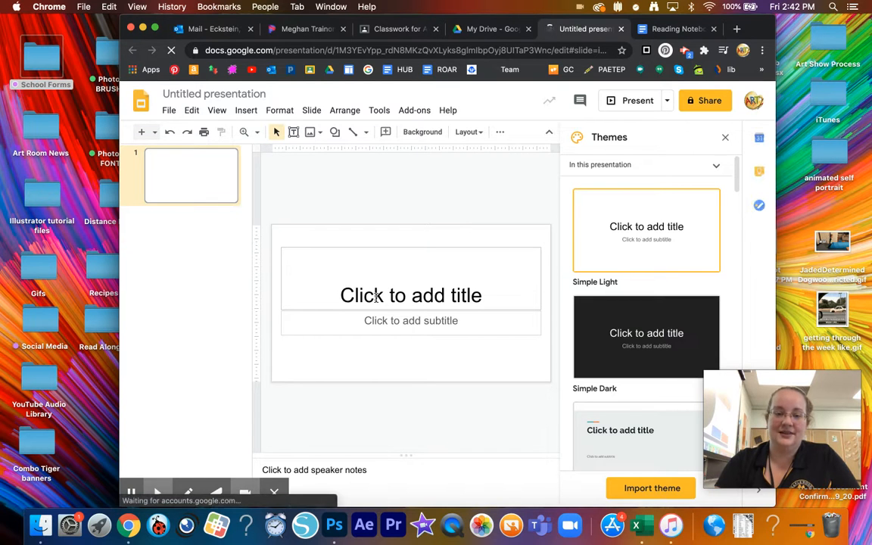
click(424, 290)
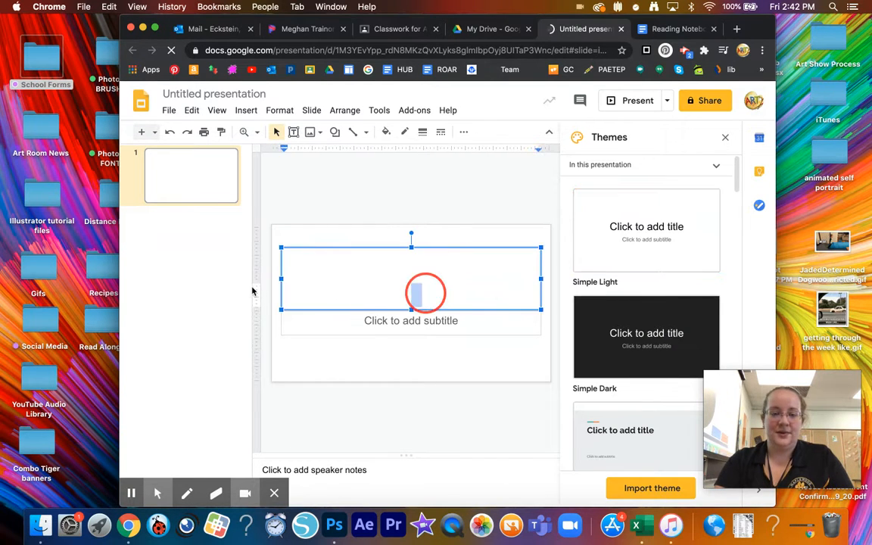
text(Readin)
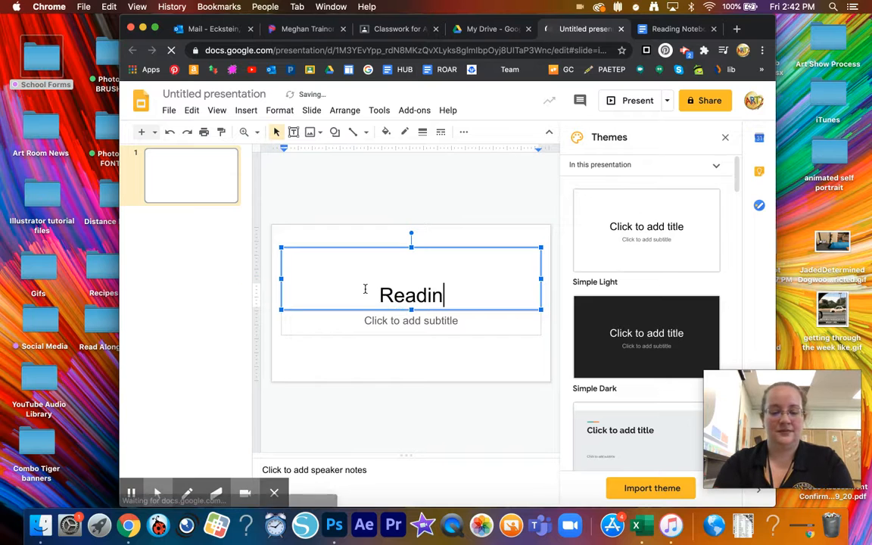
text(g Journal)
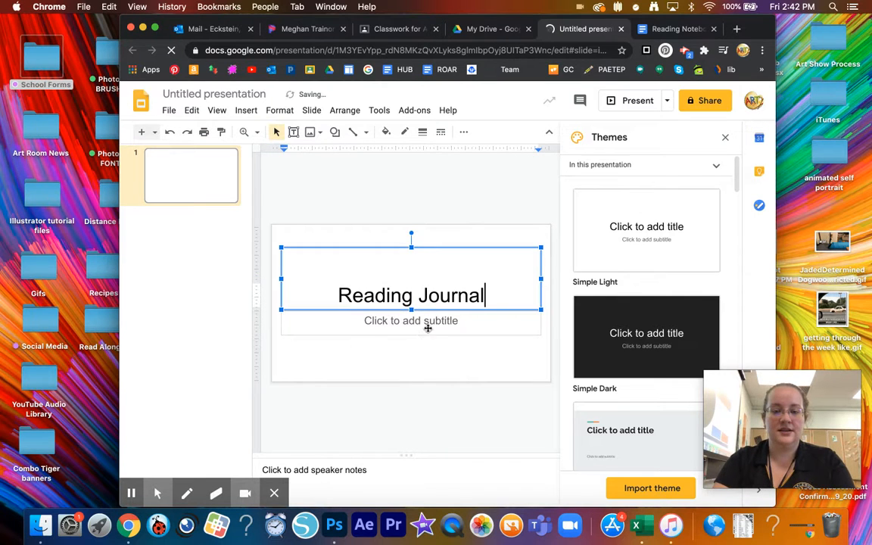